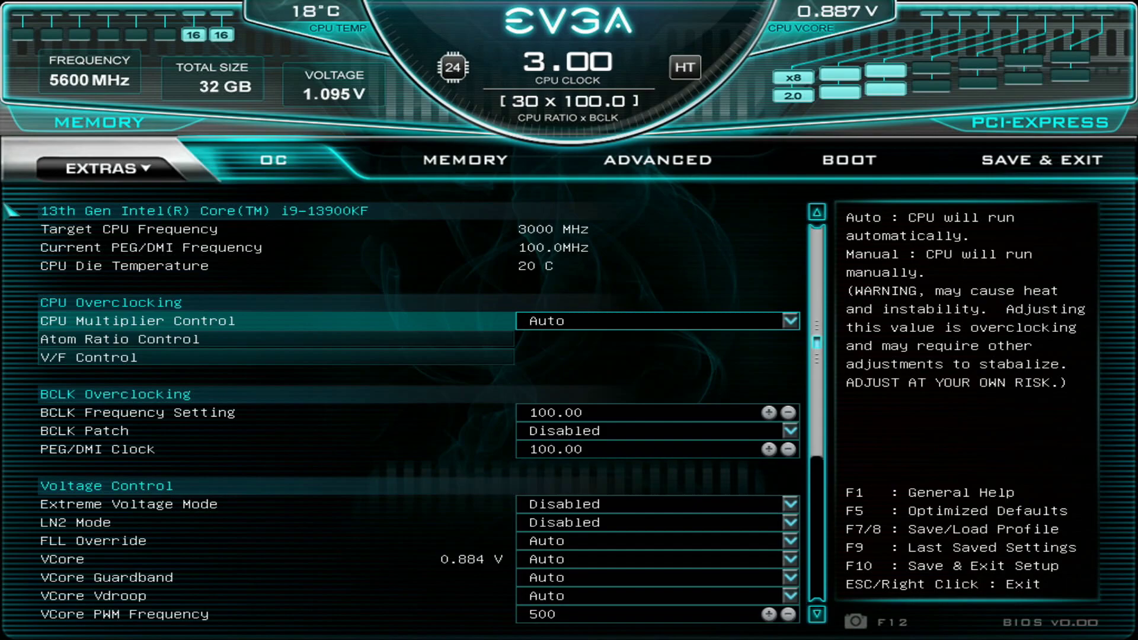
# - Move from the OC tab to the Save & Exit page with its profile options
pyautogui.press('Left')
# - Load the saved 'Luumi A-die 8000 1.48v Daily' profile
pyautogui.press('Down')
pyautogui.press('Down')
pyautogui.press('Down')
pyautogui.press('Down')
pyautogui.press('Down')
pyautogui.press('Down')
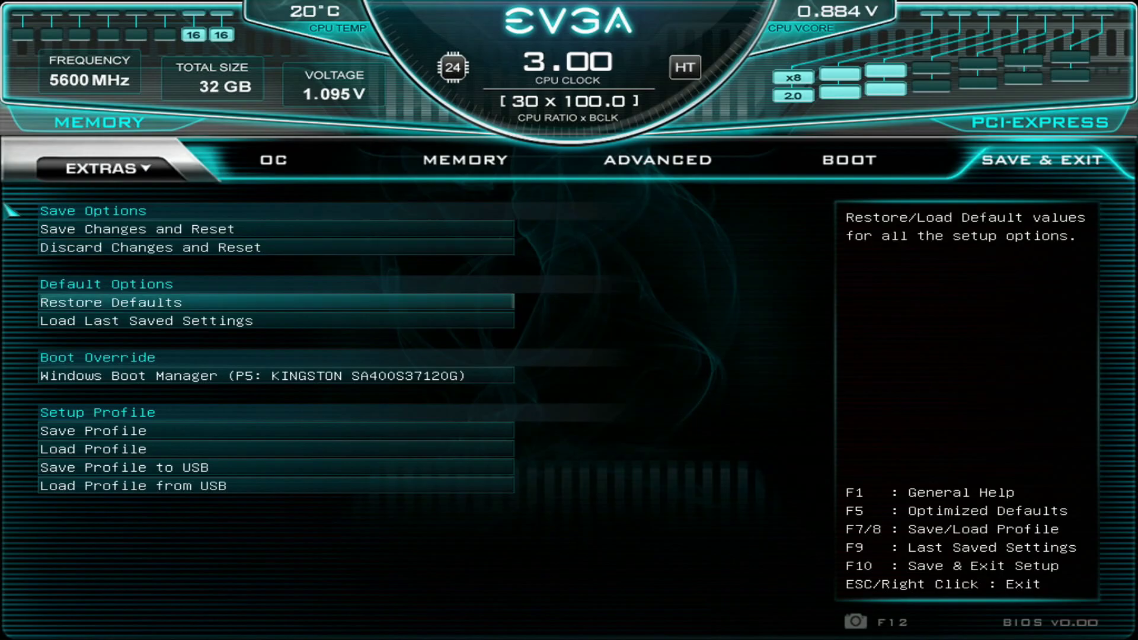
pyautogui.press('Return')
pyautogui.press('Down')
pyautogui.press('Down')
pyautogui.press('Down')
pyautogui.press('Down')
pyautogui.press('Down')
pyautogui.press('Down')
pyautogui.press('Down')
pyautogui.press('Down')
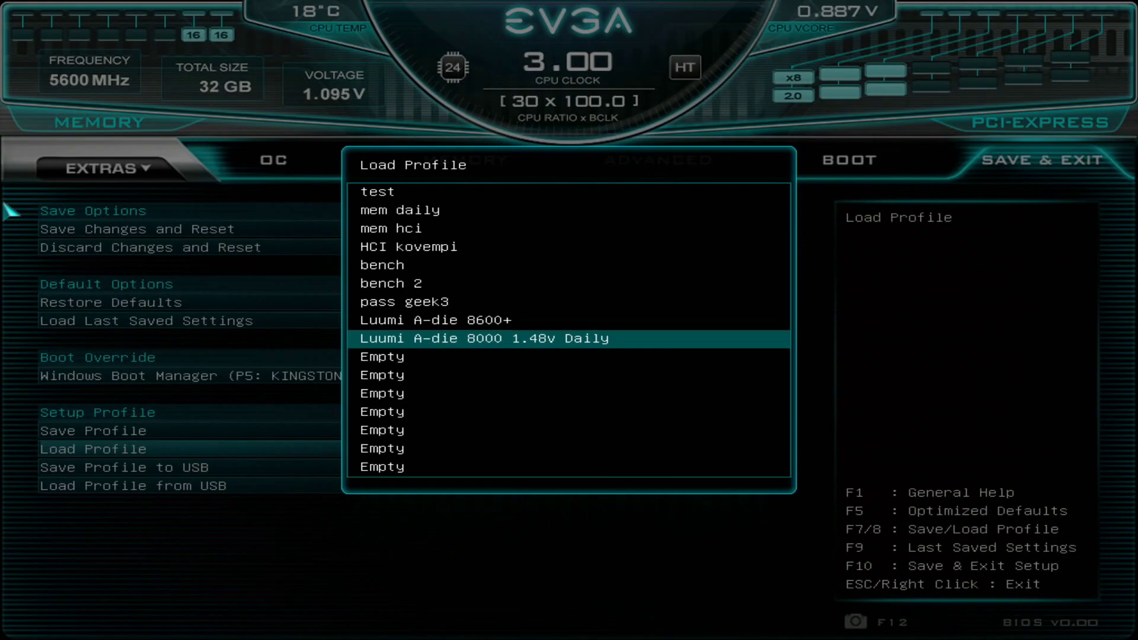
pyautogui.press('Return')
# - On the OC page, change the AVX2 Ratio Offset from 3 to 0
pyautogui.press('Right')
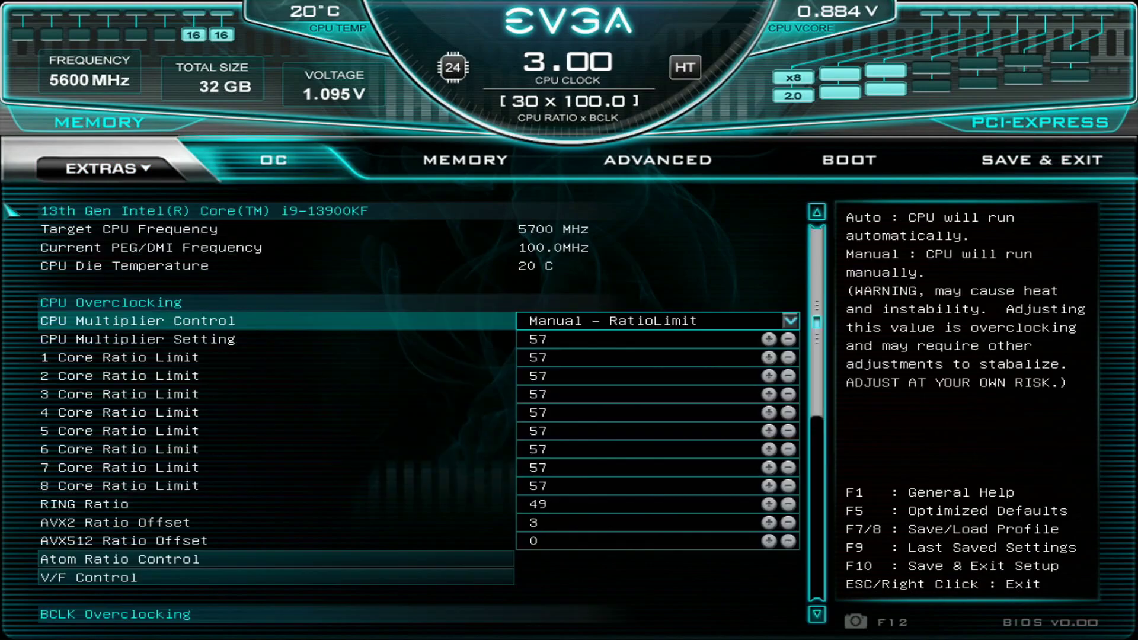
pyautogui.press('Down')
pyautogui.press('Down')
pyautogui.press('Down')
pyautogui.press('Down')
pyautogui.press('Up')
pyautogui.press('Up')
pyautogui.press('Down')
pyautogui.press('Down')
pyautogui.press('Down')
pyautogui.press('Down')
pyautogui.press('Down')
pyautogui.press('Down')
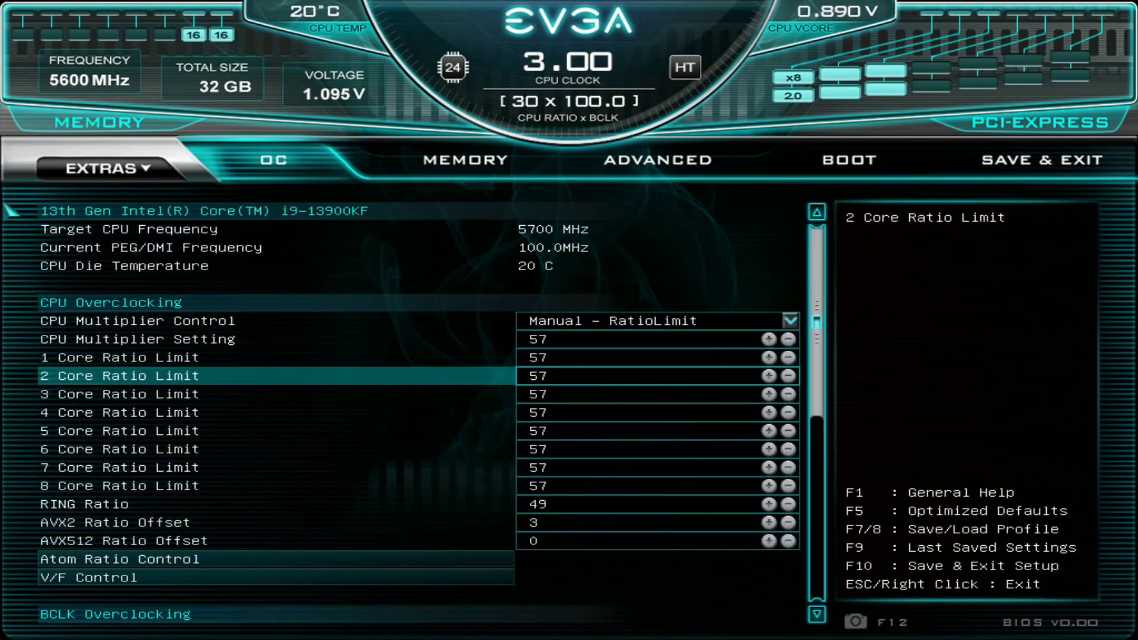
pyautogui.press('Up')
pyautogui.press('Up')
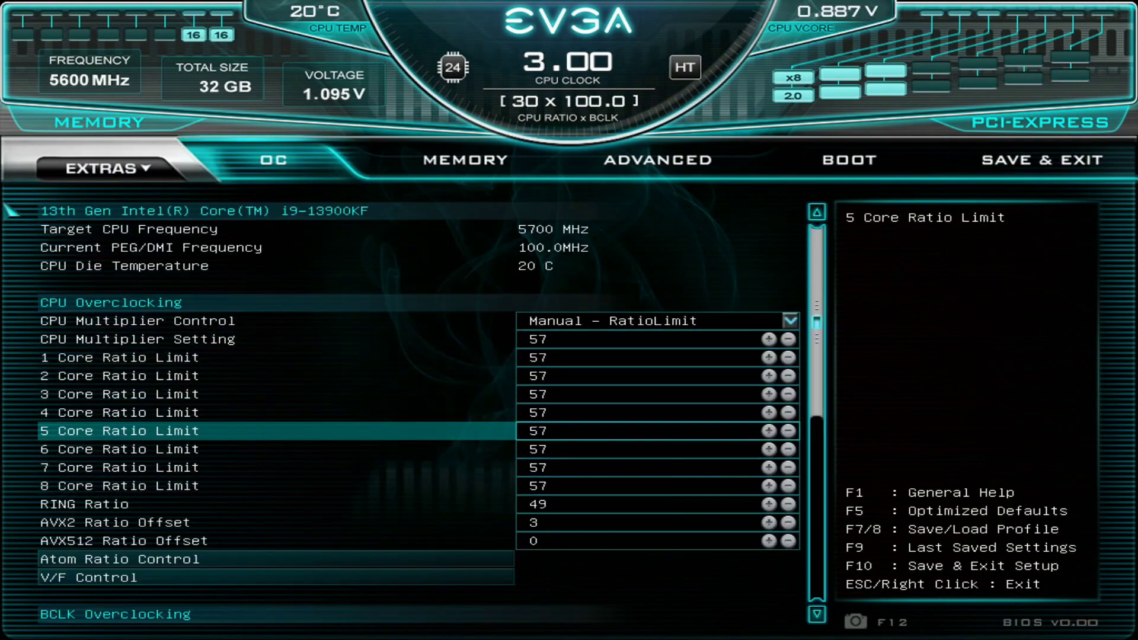
pyautogui.press('Down')
pyautogui.press('Down')
pyautogui.press('Down')
pyautogui.press('Down')
pyautogui.press('Down')
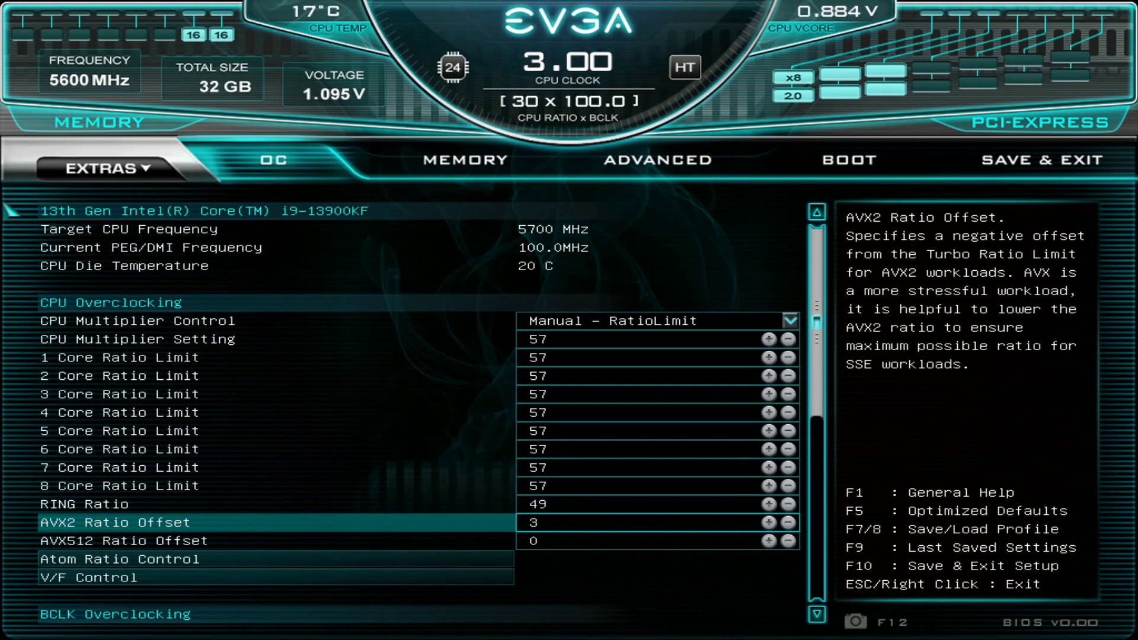
pyautogui.write('0')
pyautogui.press('Down')
pyautogui.press('Up')
pyautogui.press('Down')
pyautogui.press('Down')
pyautogui.press('Down')
pyautogui.press('Down')
# - In Atom Ratio Control, set the Atom Multiplier Setting to 46 for all cores
pyautogui.press('Up')
pyautogui.press('Up')
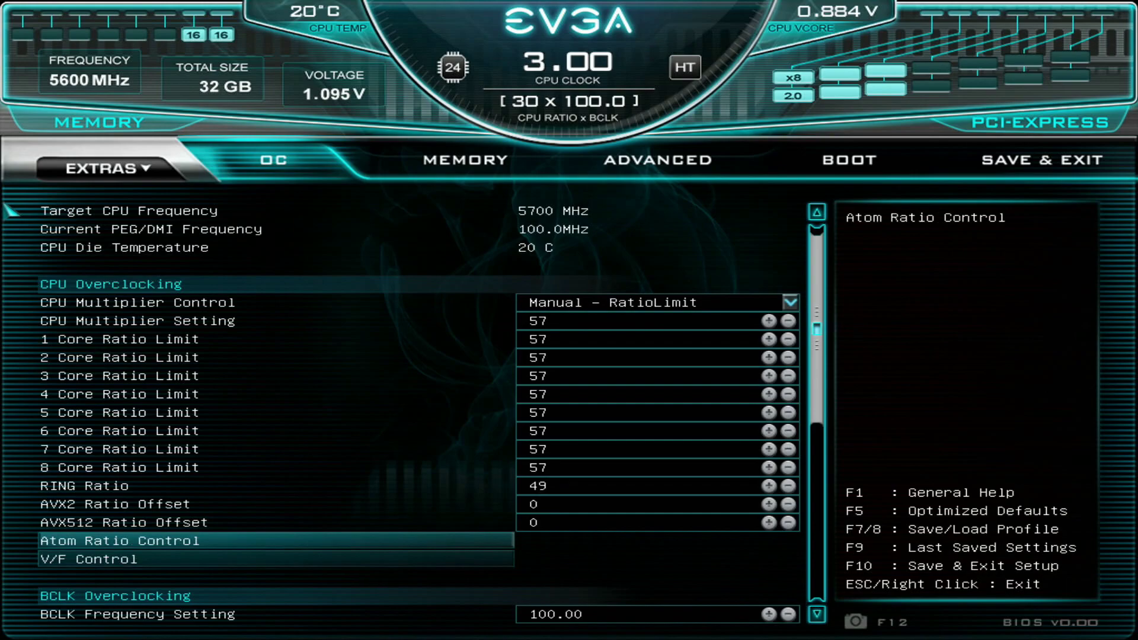
pyautogui.press('Return')
pyautogui.press('Down')
pyautogui.press('Down')
pyautogui.press('Down')
pyautogui.press('Down')
pyautogui.press('Down')
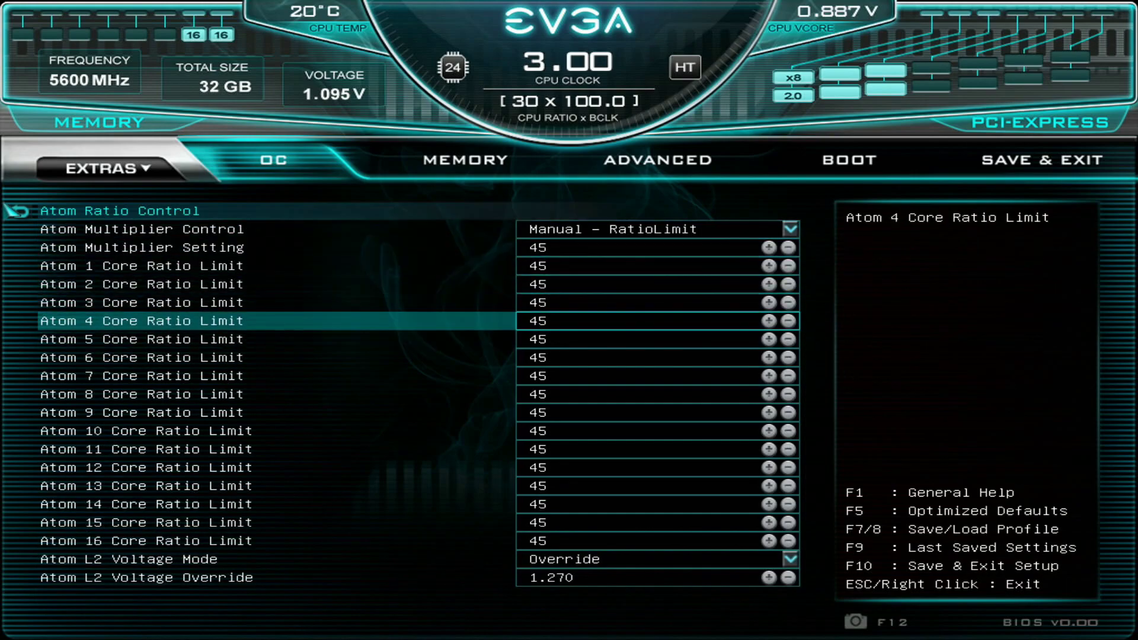
pyautogui.press('Up')
pyautogui.press('Up')
pyautogui.press('Up')
pyautogui.press('Up')
pyautogui.write('46')
pyautogui.press('Down')
# - Review the Voltage Control settings, including FLL override, VCore and PLL values
pyautogui.press('Down')
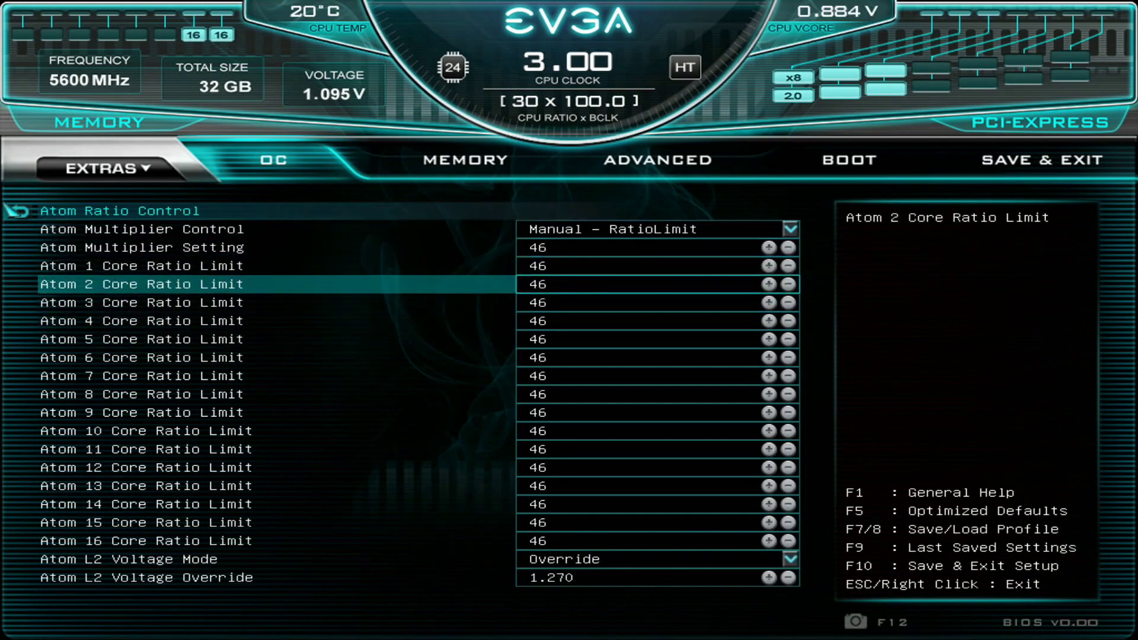
pyautogui.press('Down')
pyautogui.press('Escape')
pyautogui.press('Down')
pyautogui.press('Down')
pyautogui.press('Down')
pyautogui.press('Down')
pyautogui.press('Down')
pyautogui.press('Down')
pyautogui.press('Down')
pyautogui.press('Down')
pyautogui.press('Down')
pyautogui.press('Down')
pyautogui.press('Down')
pyautogui.press('Down')
pyautogui.press('Down')
pyautogui.press('Down')
pyautogui.press('Down')
pyautogui.press('Down')
pyautogui.press('Down')
pyautogui.press('Down')
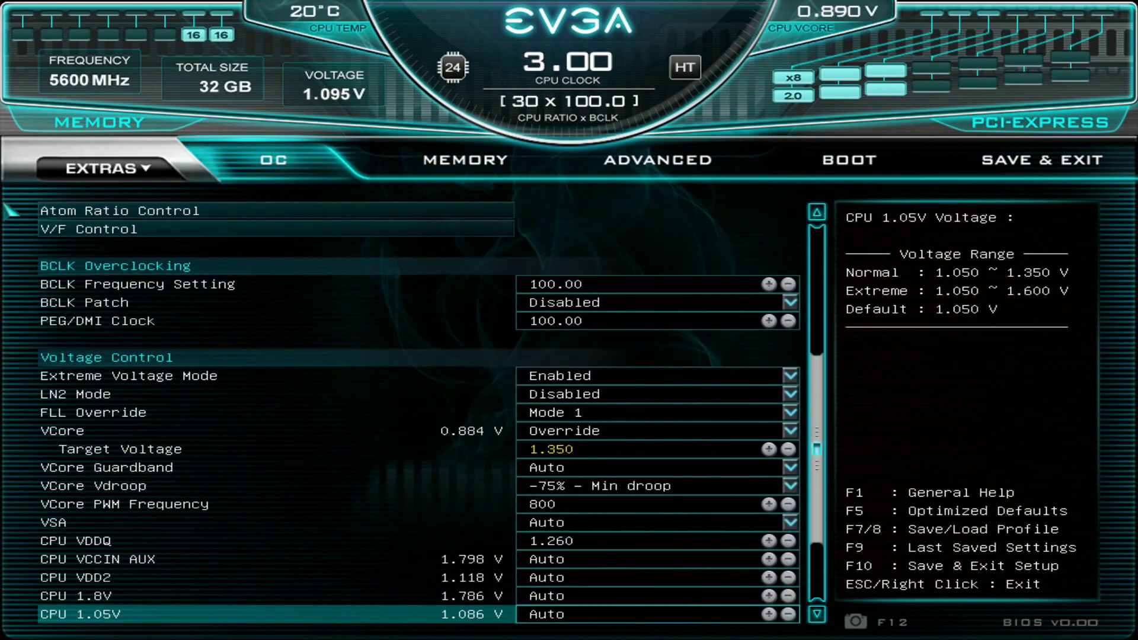
pyautogui.press('Up')
pyautogui.press('Up')
pyautogui.press('Up')
pyautogui.press('Up')
pyautogui.press('Up')
pyautogui.press('Up')
pyautogui.press('Up')
pyautogui.press('Up')
pyautogui.press('Up')
pyautogui.press('Up')
pyautogui.press('Up')
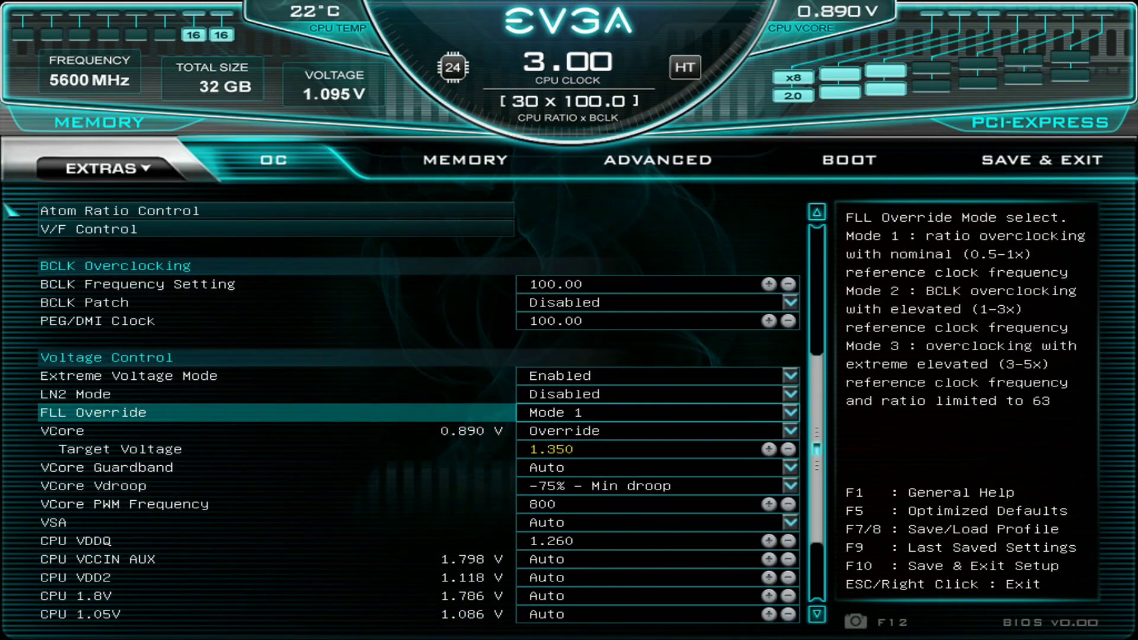
pyautogui.press('Down')
pyautogui.press('Down')
pyautogui.press('Down')
pyautogui.press('Down')
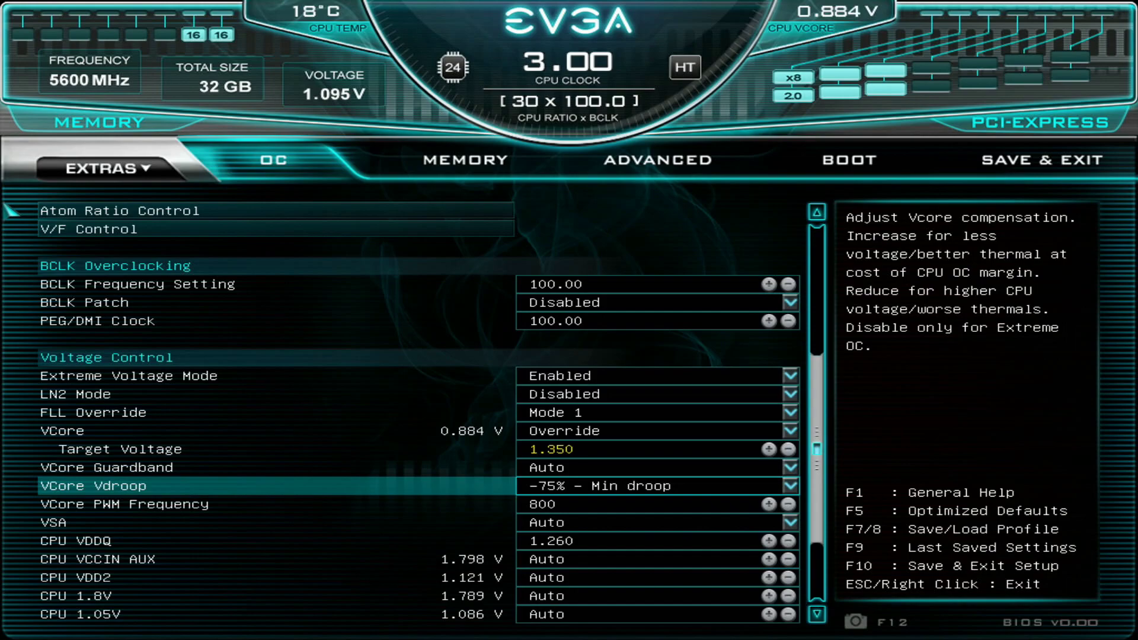
pyautogui.press('Down')
pyautogui.press('Down')
pyautogui.press('Down')
pyautogui.press('Down')
pyautogui.press('Down')
pyautogui.press('Down')
pyautogui.press('Down')
pyautogui.press('Down')
pyautogui.press('Down')
pyautogui.press('Down')
pyautogui.press('Down')
pyautogui.press('Down')
pyautogui.press('Down')
pyautogui.press('Down')
pyautogui.press('Down')
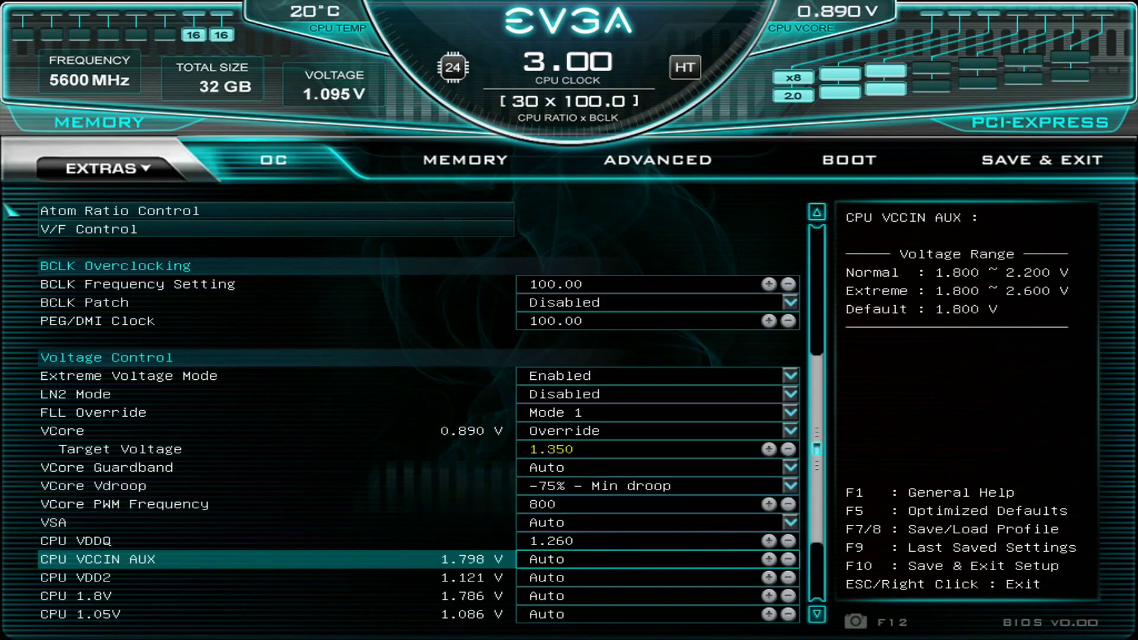
pyautogui.press('Up')
# - Review the Memory page's 8000 profile, VDD 1.480 and timings like tCL 35, tRCD 48
pyautogui.press('Right')
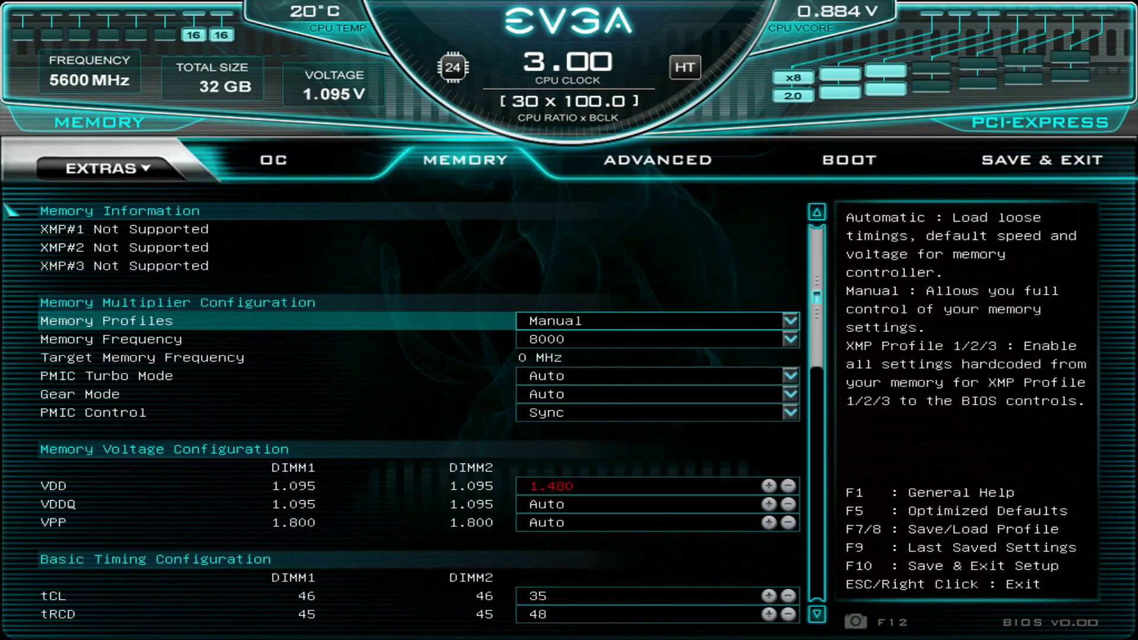
pyautogui.press('Down')
pyautogui.press('Down')
pyautogui.press('Down')
pyautogui.press('Down')
pyautogui.press('Down')
pyautogui.press('Down')
pyautogui.press('Down')
pyautogui.press('Down')
pyautogui.press('Down')
pyautogui.press('Down')
pyautogui.press('Down')
pyautogui.press('Down')
pyautogui.press('Down')
pyautogui.press('Down')
pyautogui.press('Down')
pyautogui.press('Down')
pyautogui.press('Down')
pyautogui.press('Down')
pyautogui.press('Down')
pyautogui.press('Down')
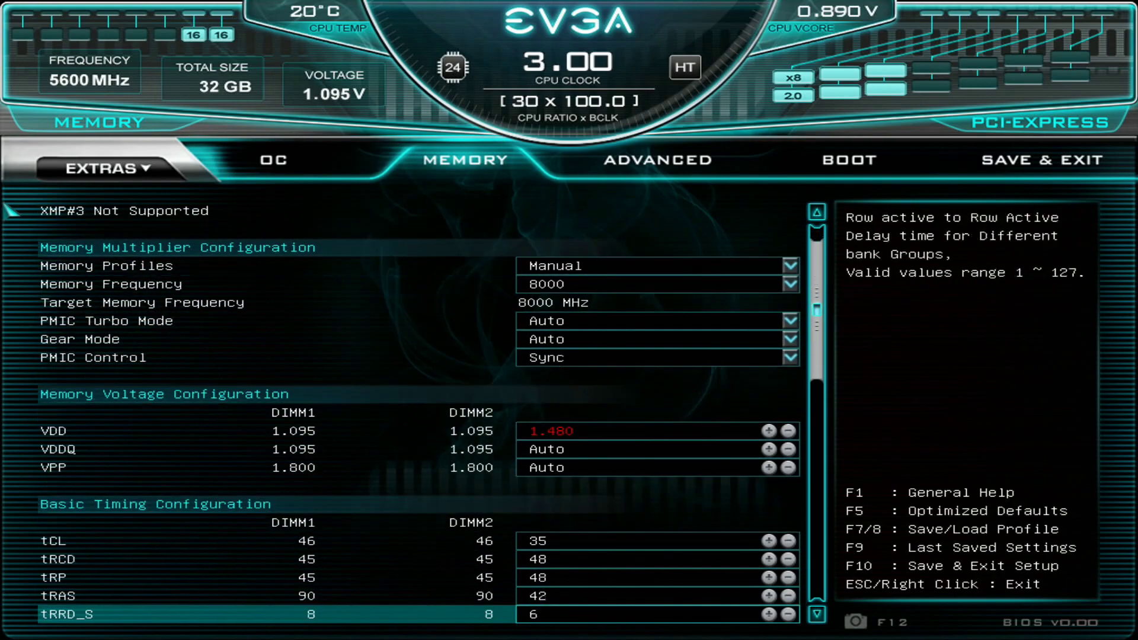
pyautogui.press('Down')
pyautogui.press('Down')
pyautogui.press('Down')
pyautogui.press('Down')
pyautogui.press('Down')
pyautogui.press('Down')
pyautogui.press('Down')
pyautogui.press('Down')
pyautogui.press('Down')
pyautogui.press('Down')
pyautogui.press('Down')
pyautogui.press('Down')
pyautogui.press('Down')
pyautogui.press('Down')
pyautogui.press('Down')
pyautogui.press('Down')
pyautogui.press('Down')
pyautogui.press('Down')
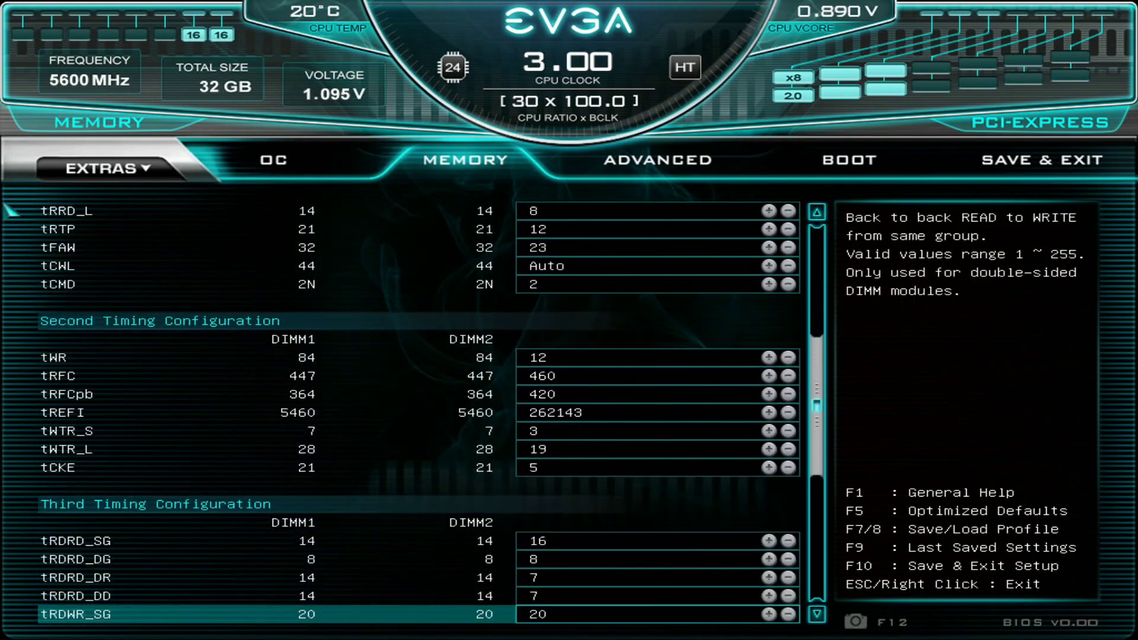
pyautogui.press('Down')
pyautogui.press('Down')
pyautogui.press('Down')
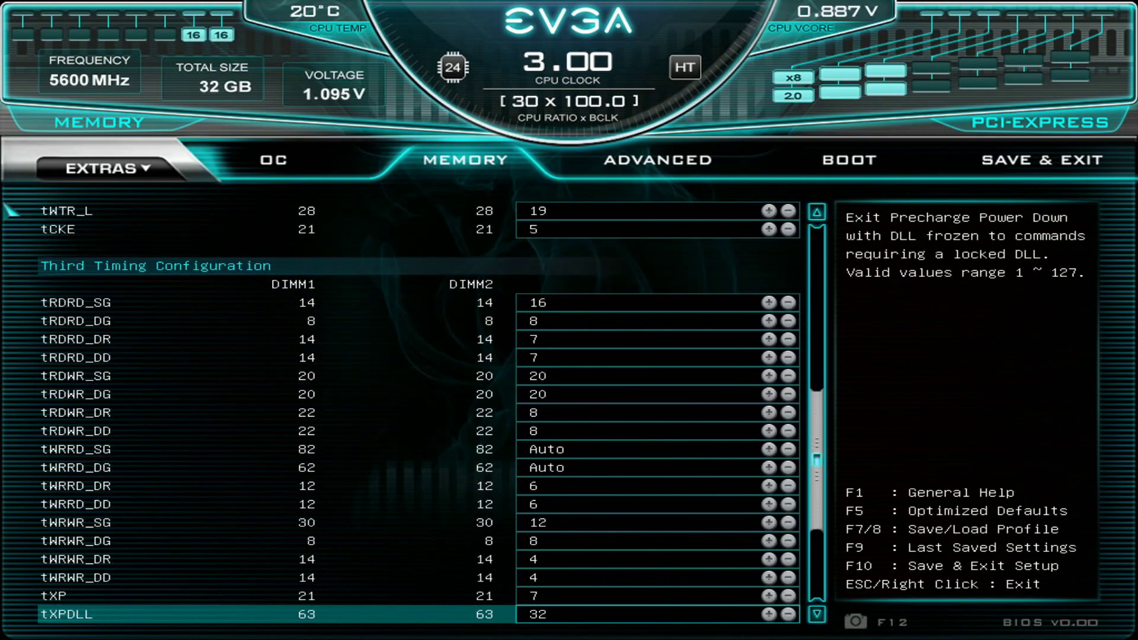
pyautogui.press('Home')
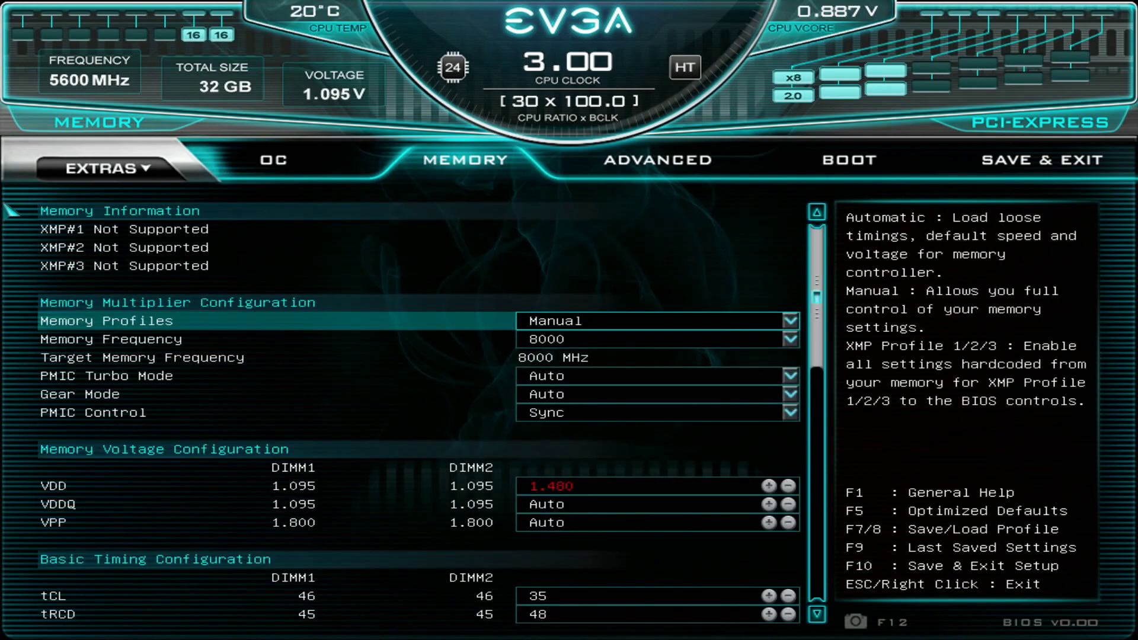
# - Save the configuration with F10 and reset, then bring CPU-Z forward in Windows
pyautogui.press('Left')
pyautogui.press('Up')
pyautogui.press('Home')
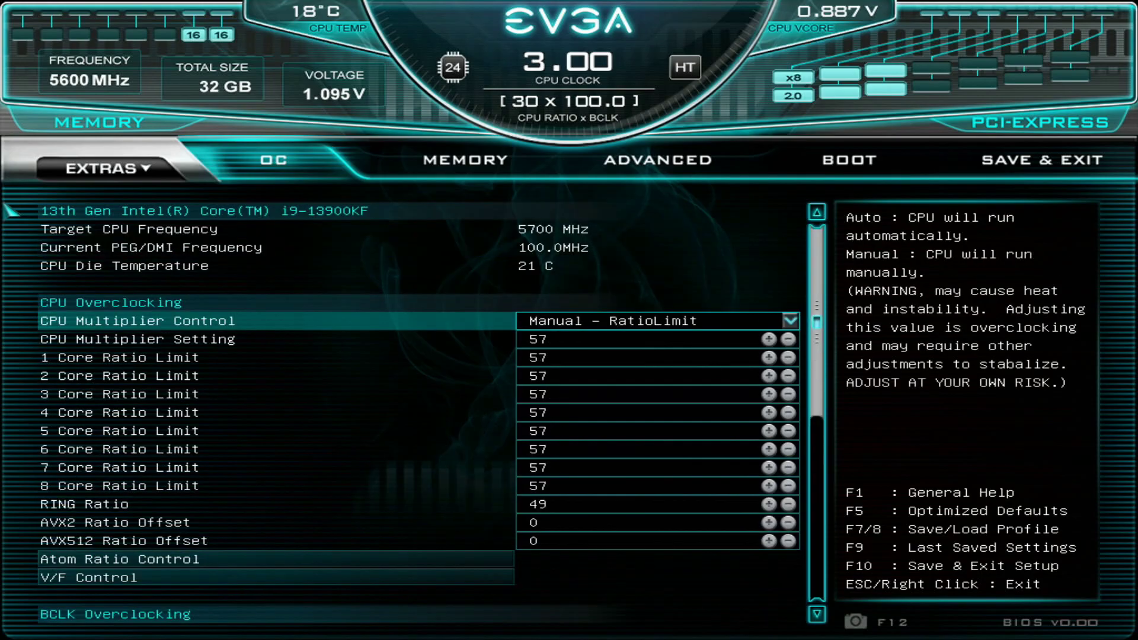
pyautogui.press('F10')
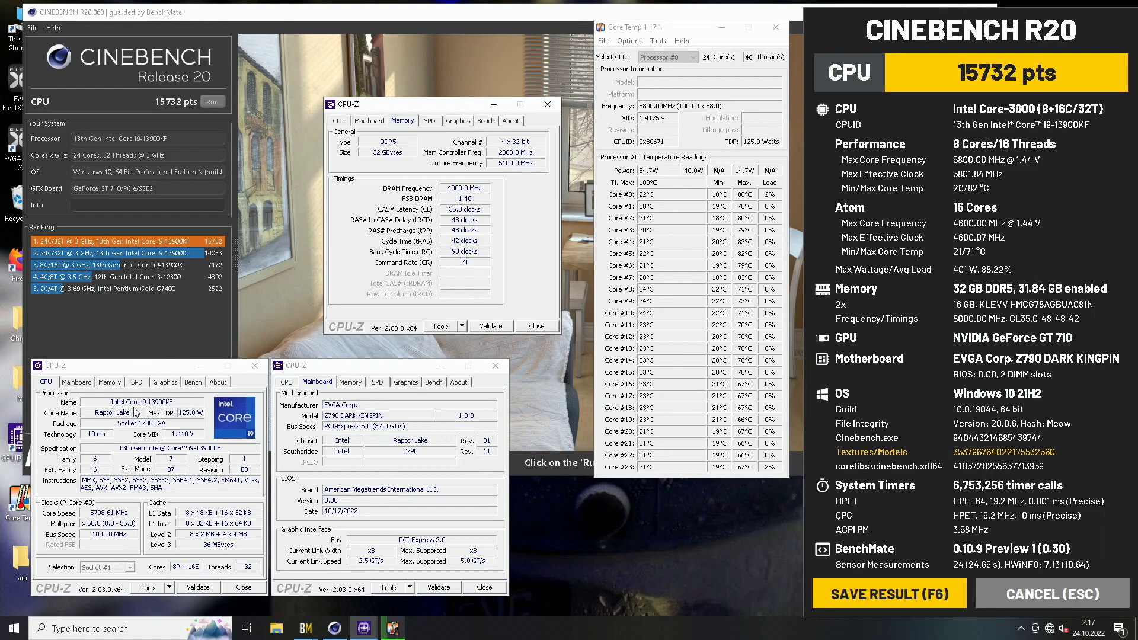
pyautogui.click(102, 520)
pyautogui.rightClick(102, 520)
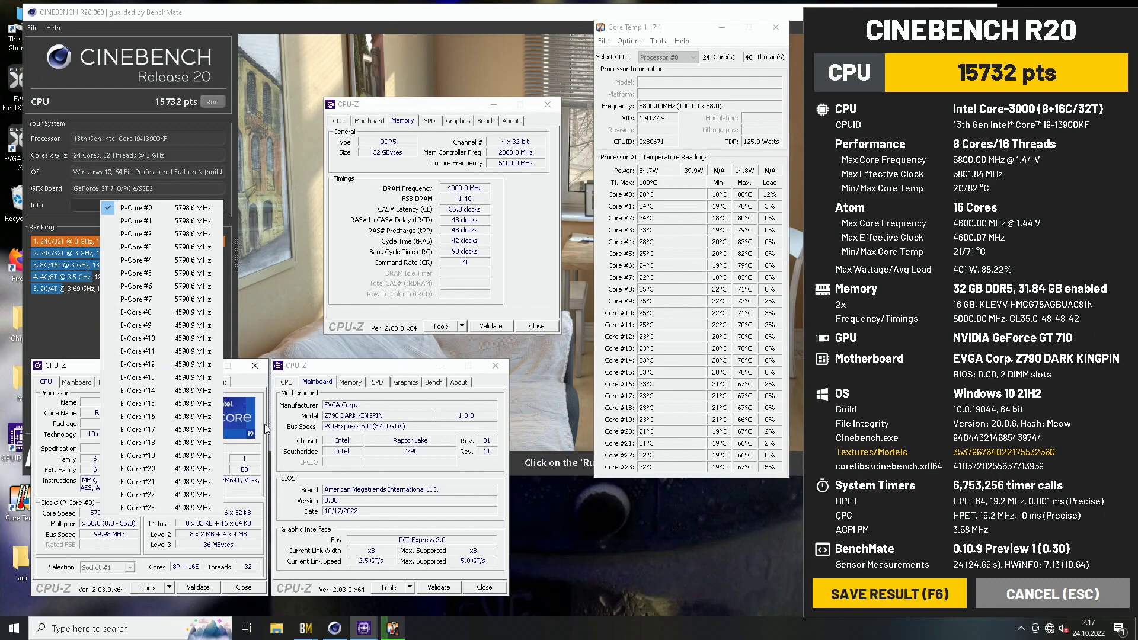
pyautogui.click(354, 451)
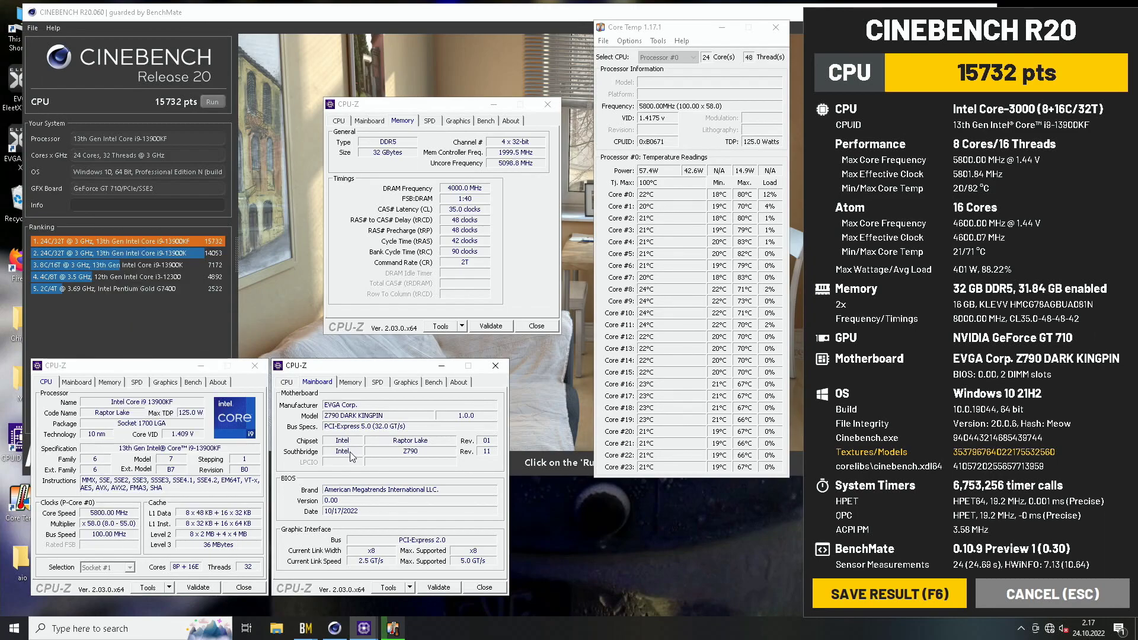